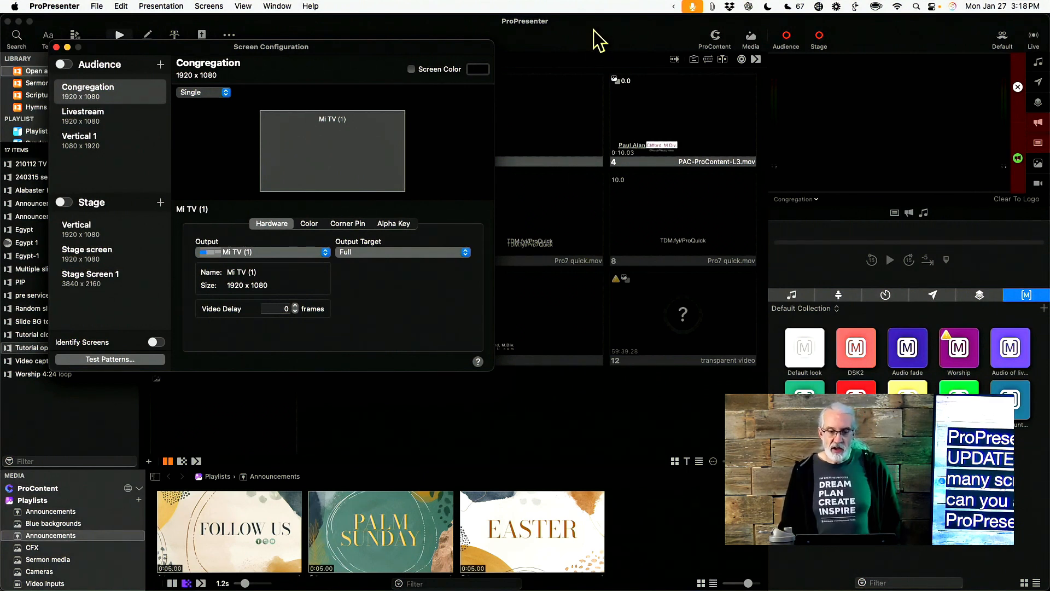
Move the main window back up beneath the menu bar and open the screen configuration.
double_click(618, 27)
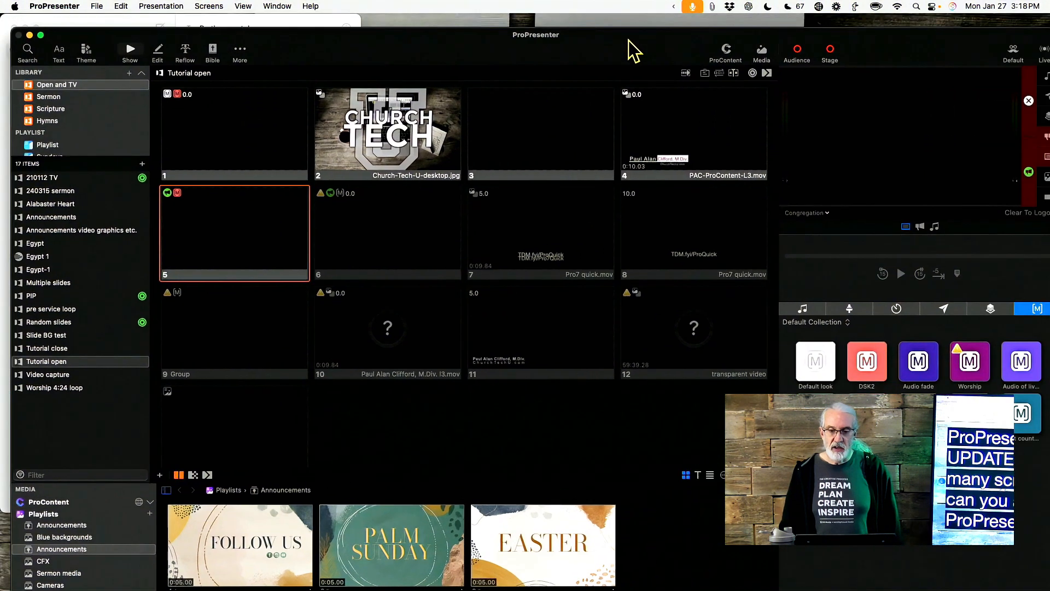
drag(629, 41, 620, 17)
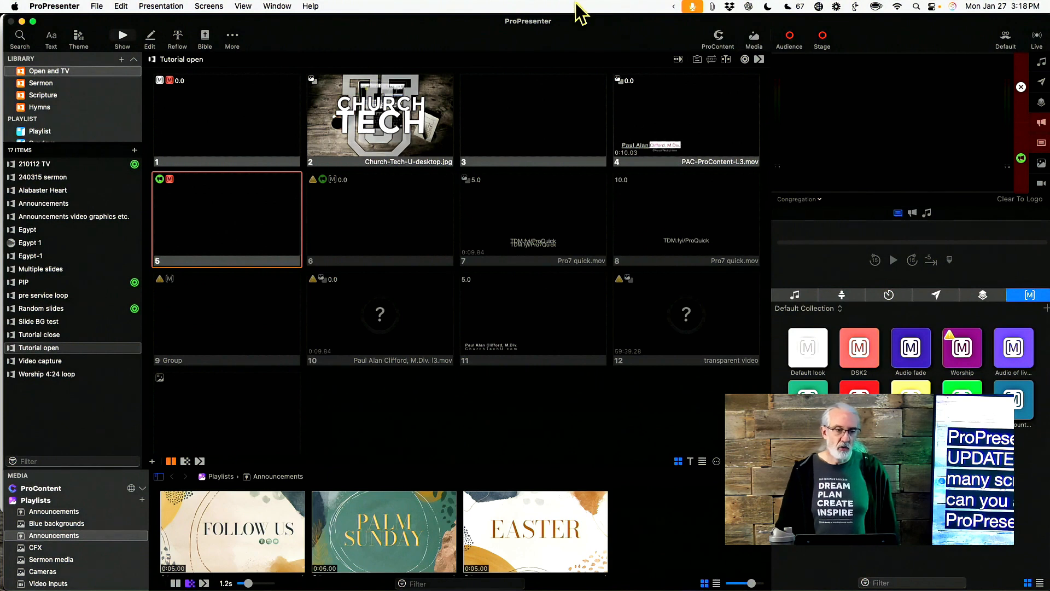
click(208, 7)
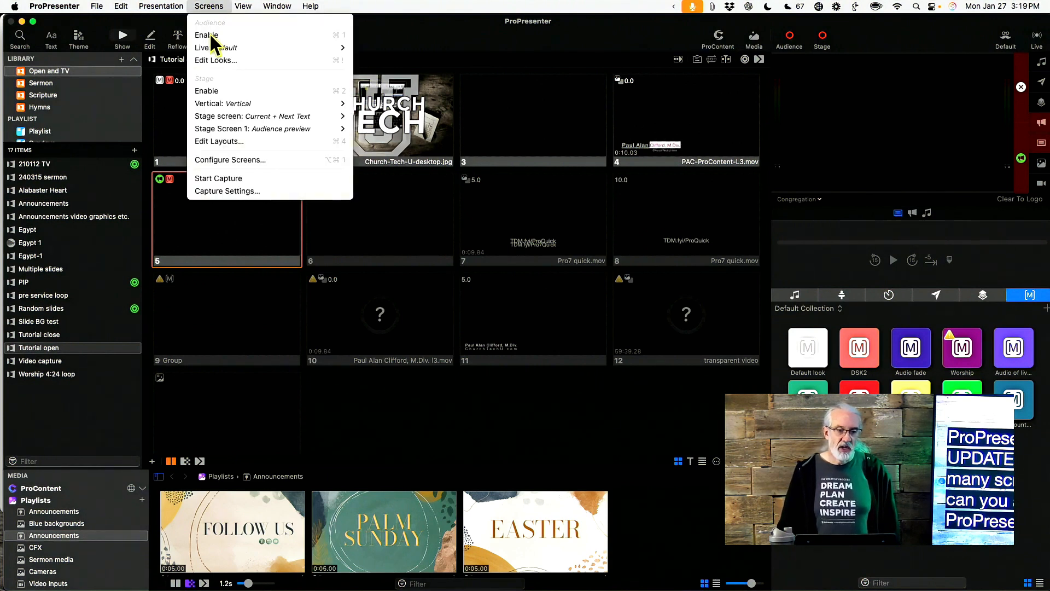
click(225, 162)
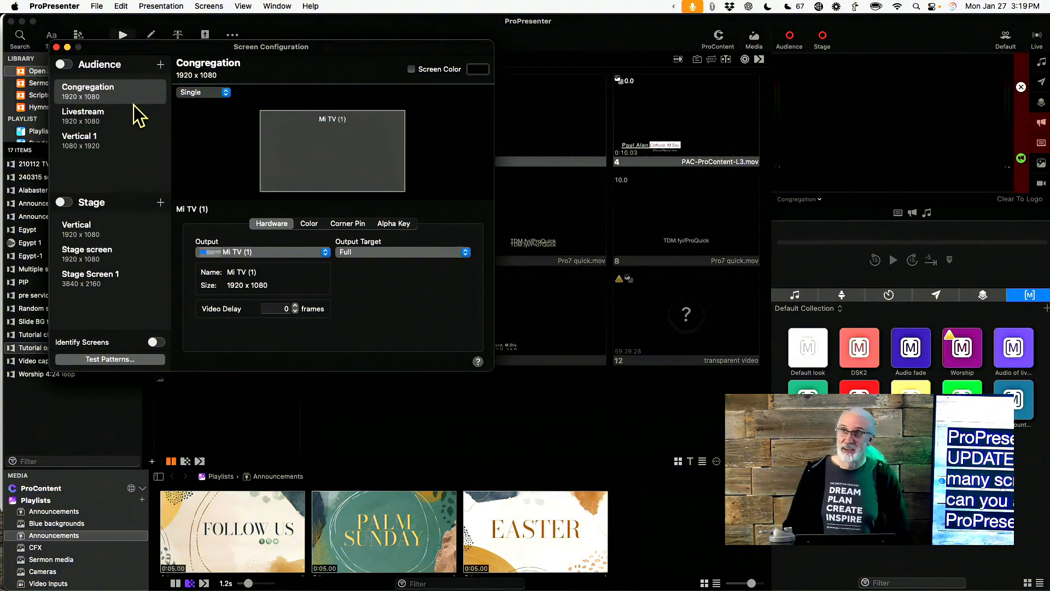
Add an audience screen that uses a new NDI output at 1080p30.
click(160, 65)
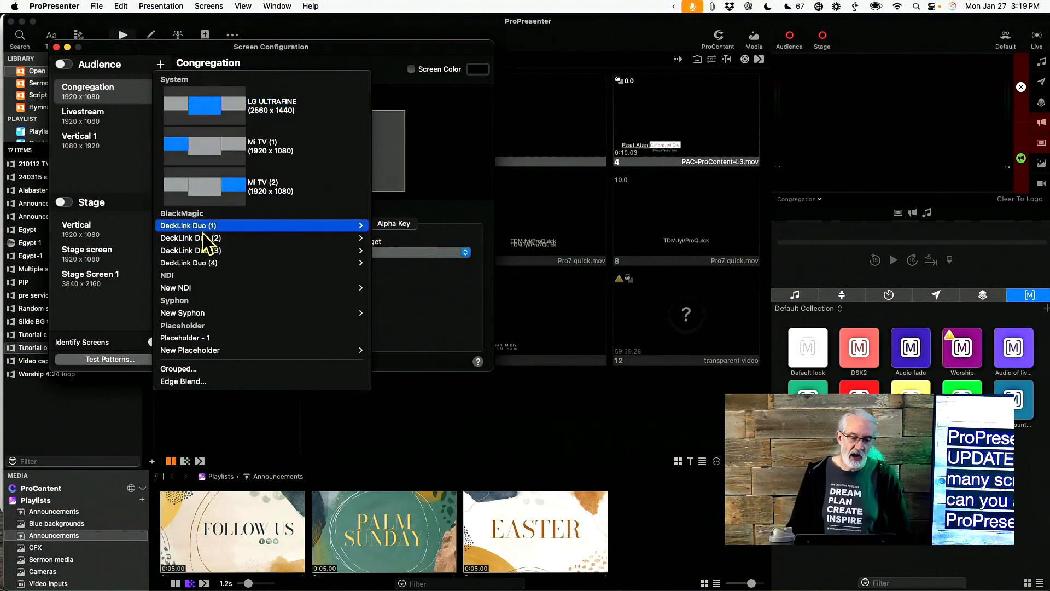
mouse_move(206, 238)
mouse_move(195, 288)
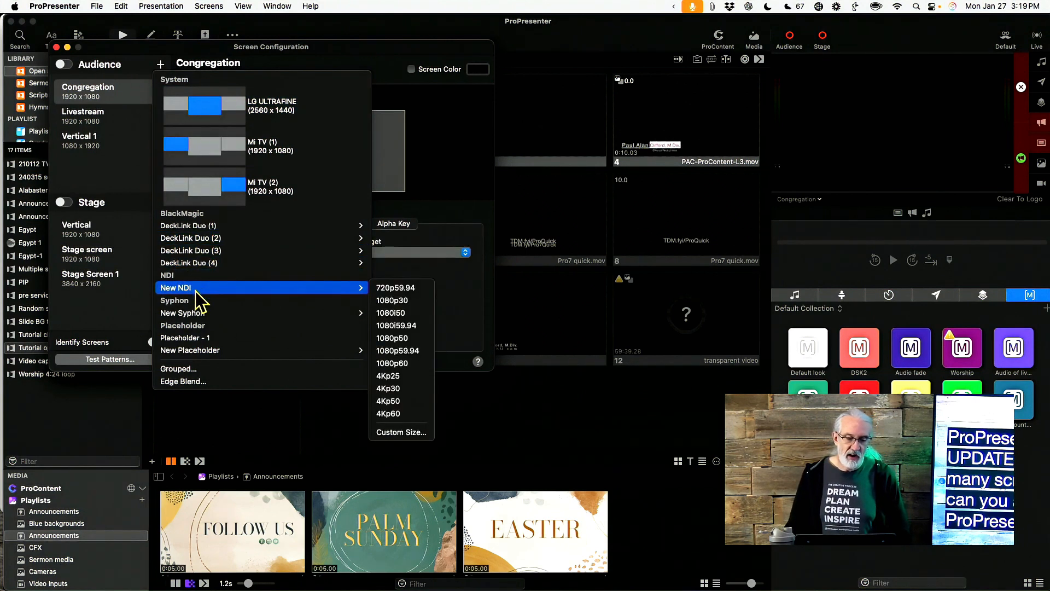
click(392, 300)
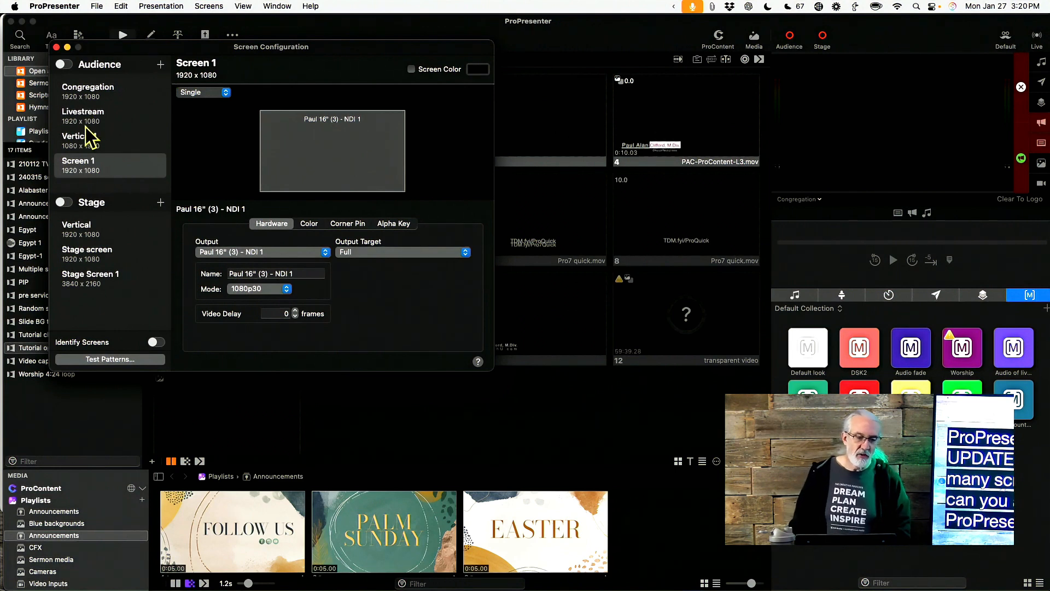
Add another audience screen that uses a new 1280 x 720 placeholder output and check the audience screen list.
click(160, 64)
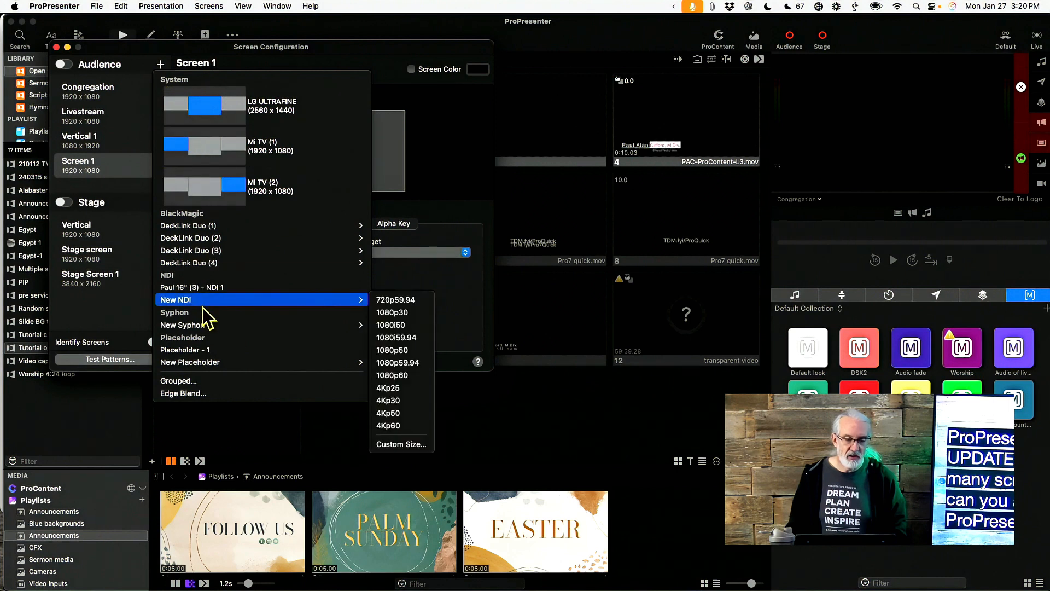
mouse_move(216, 363)
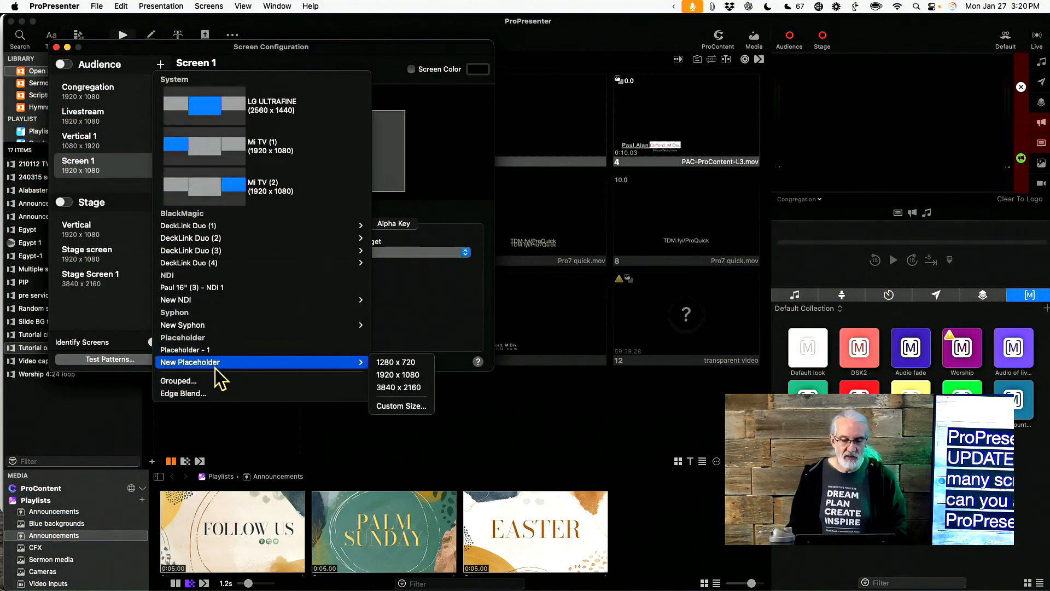
click(396, 365)
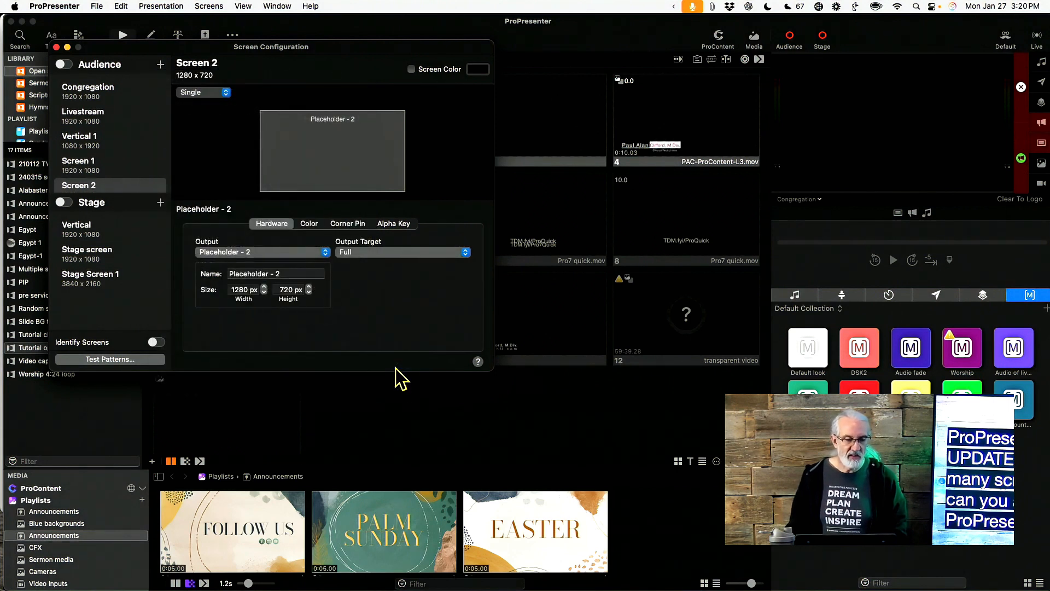
scroll(125, 181, down, 1)
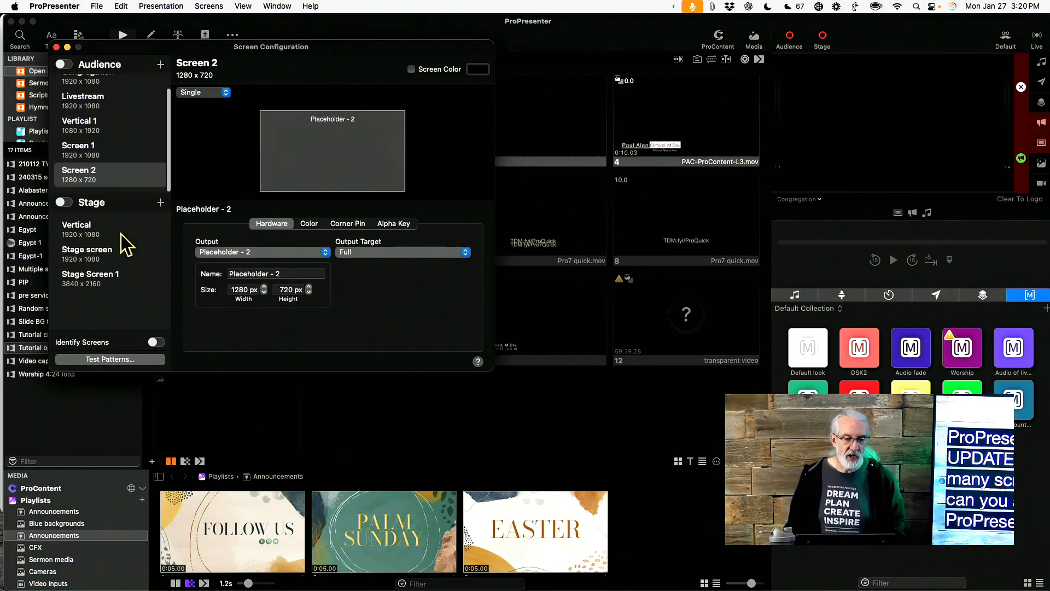
scroll(107, 137, up, 1)
scroll(107, 137, up, 1)
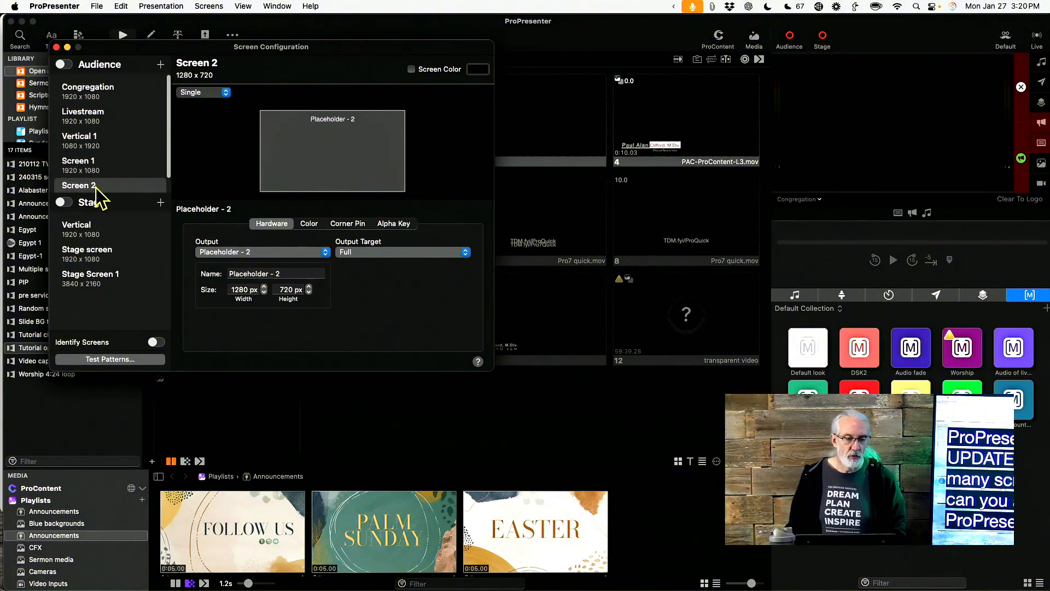
scroll(97, 189, down, 3)
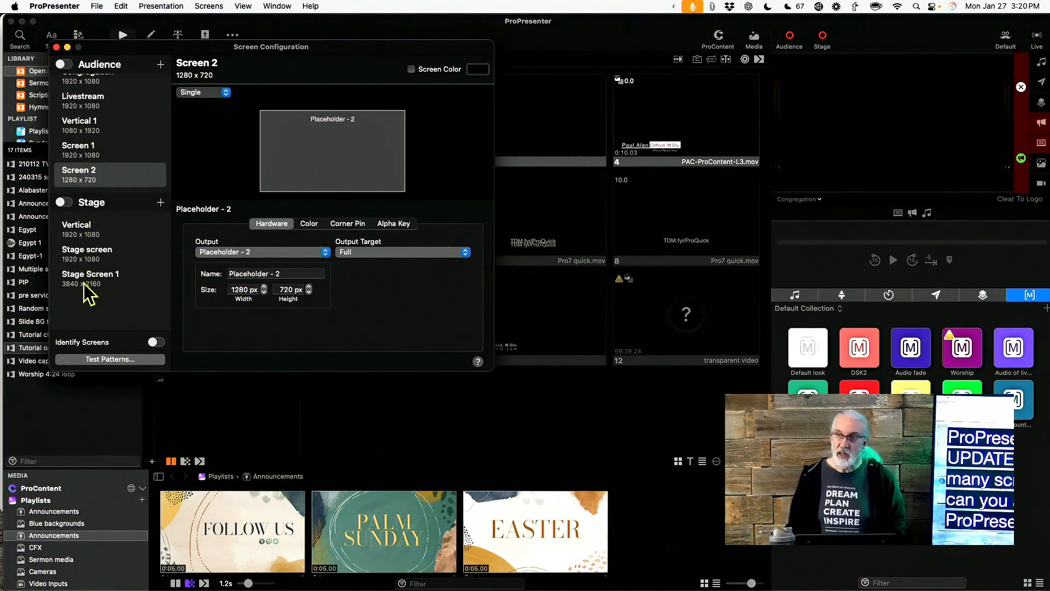
Add a stage screen that uses a new Syphon output at 1280 x 720.
click(161, 203)
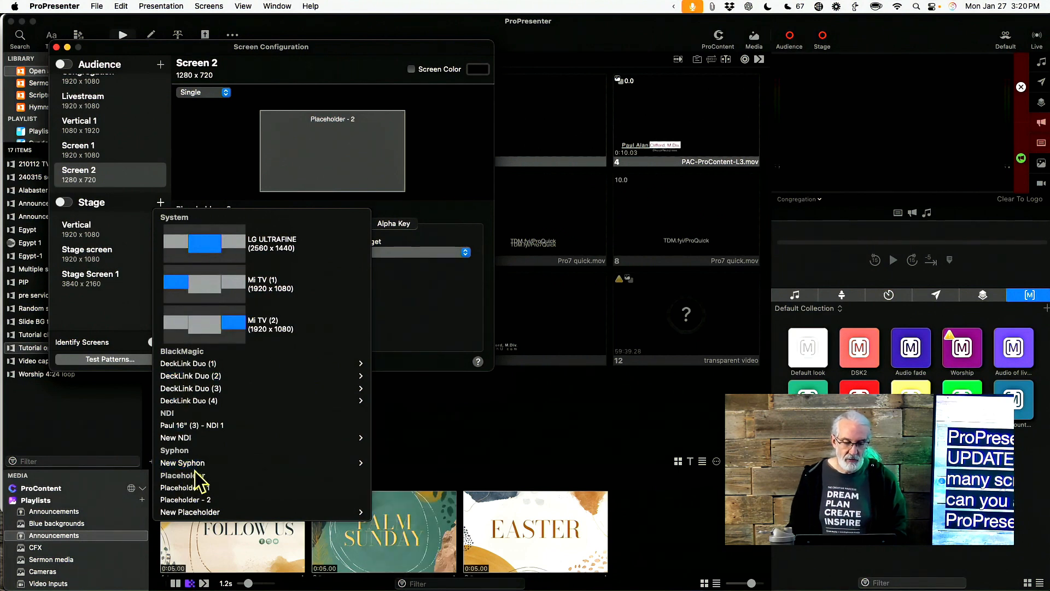
mouse_move(213, 463)
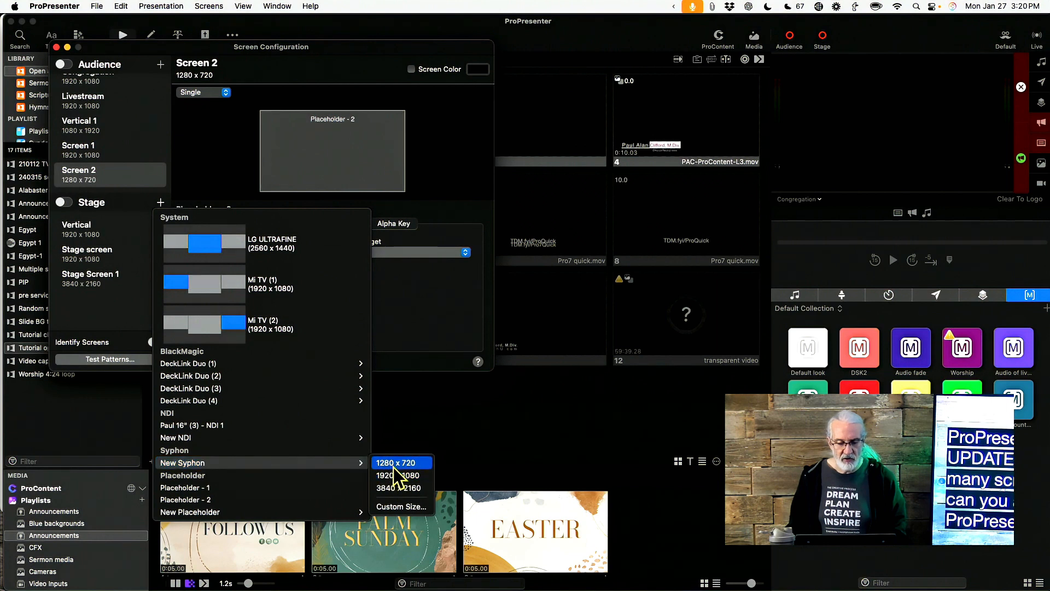
click(394, 465)
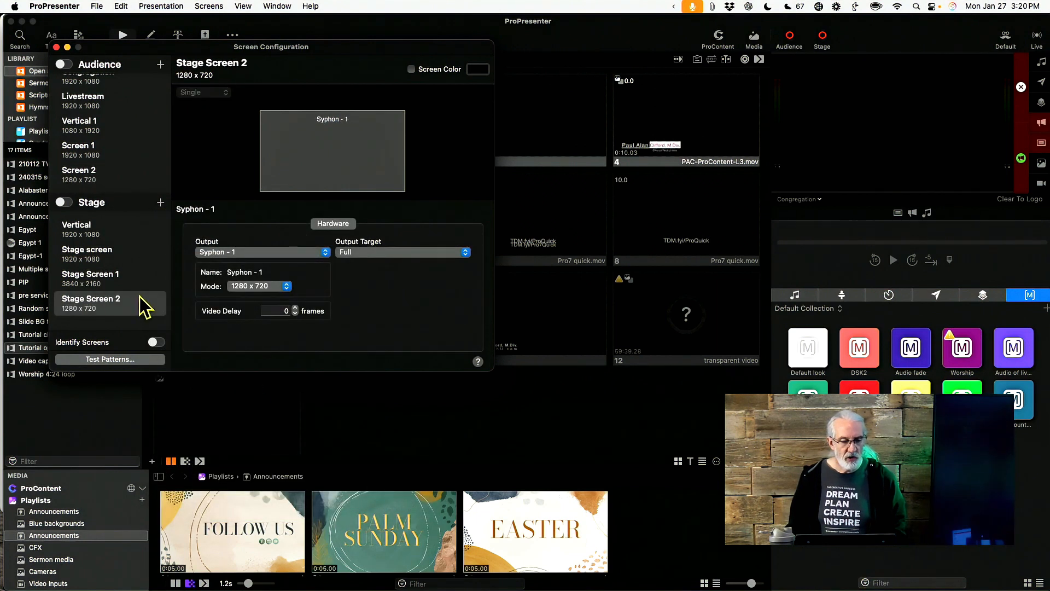
Add another stage screen with a new 3840 x 2160 placeholder output and look over both screen lists.
click(161, 202)
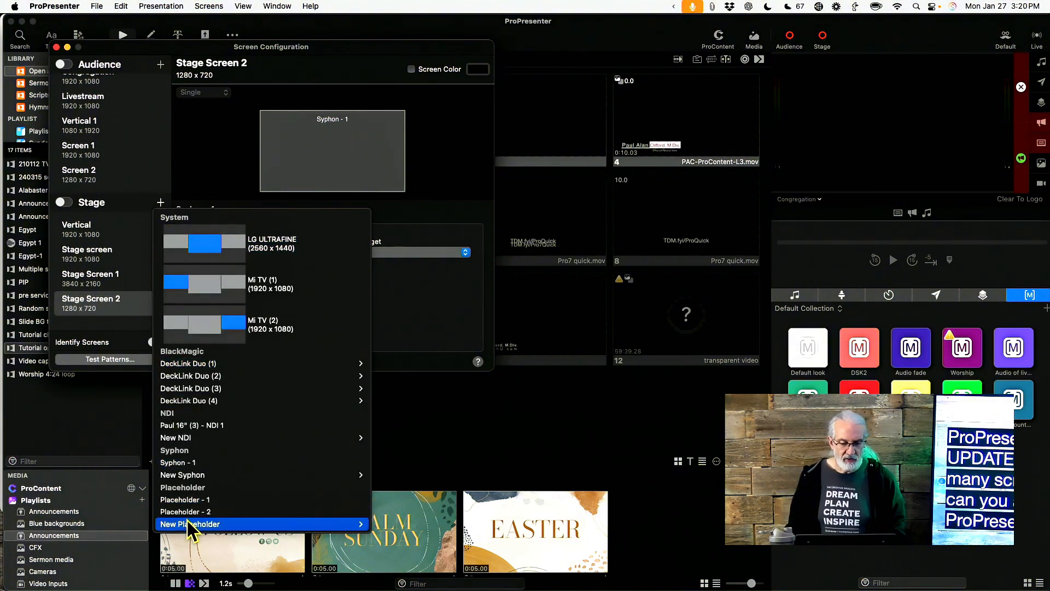
mouse_move(188, 525)
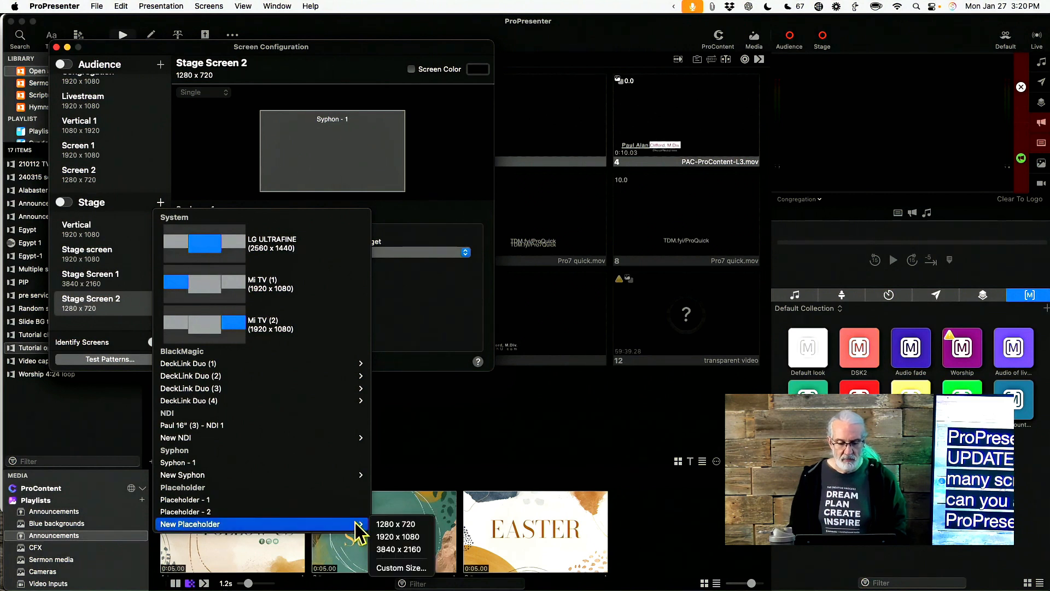
click(395, 553)
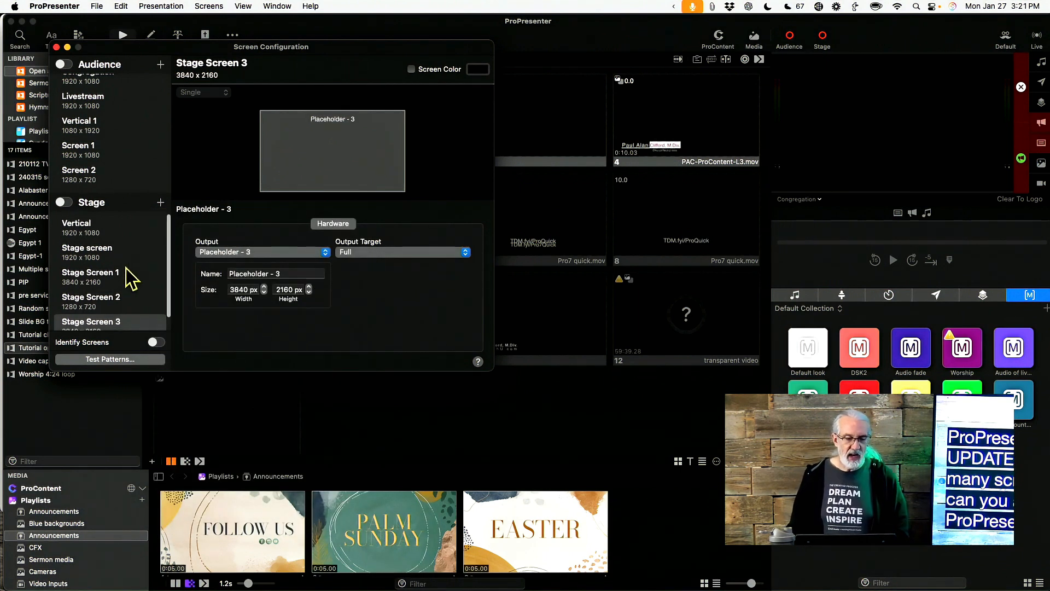
scroll(125, 282, down, 1)
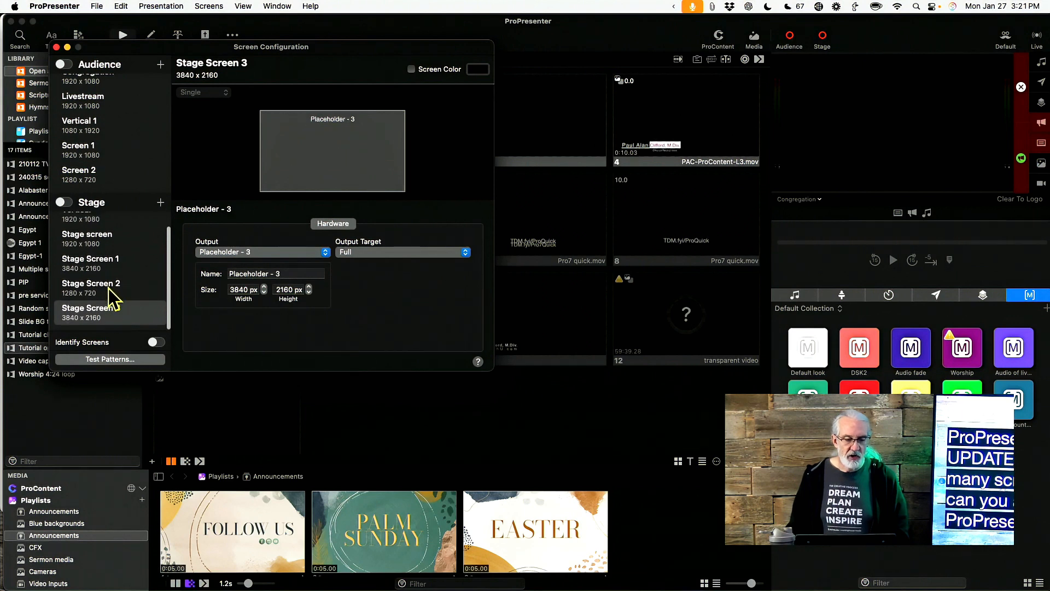
scroll(99, 240, up, 1)
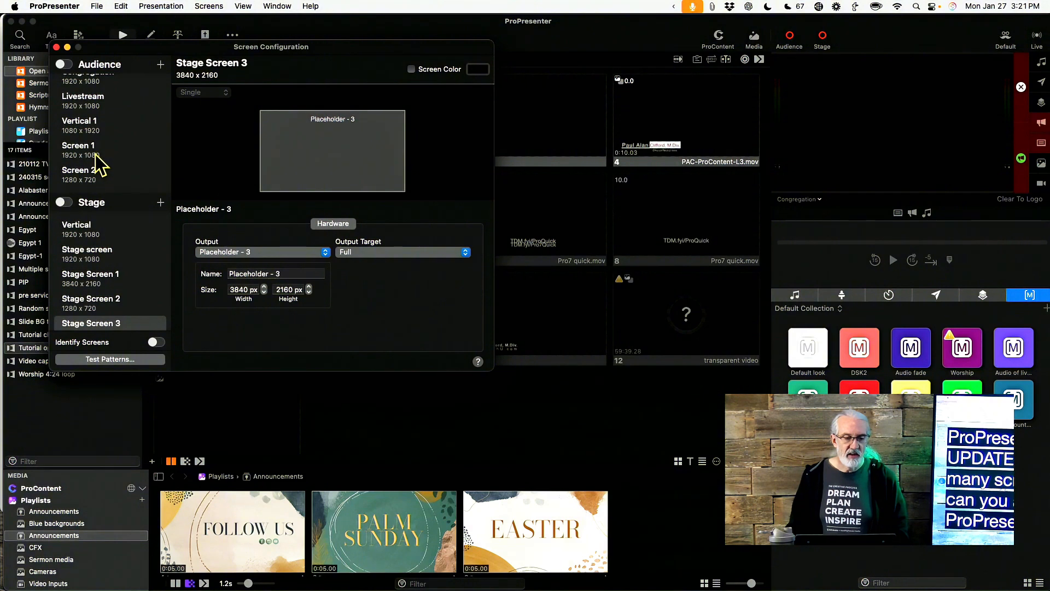
scroll(98, 164, up, 1)
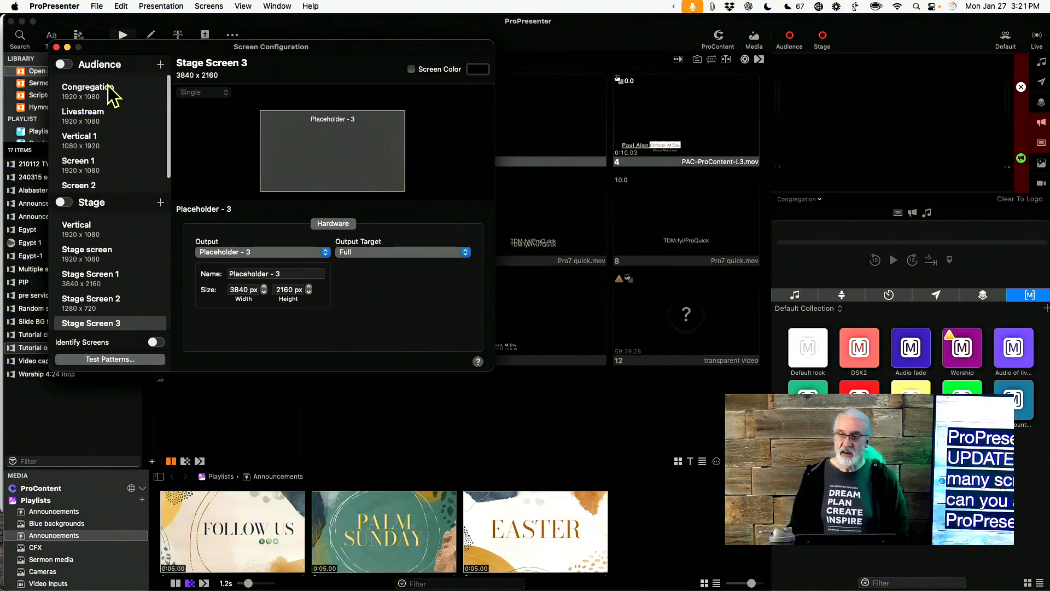
Close the screen configuration and show the Verse 1 slide of the Egypt presentation.
click(56, 47)
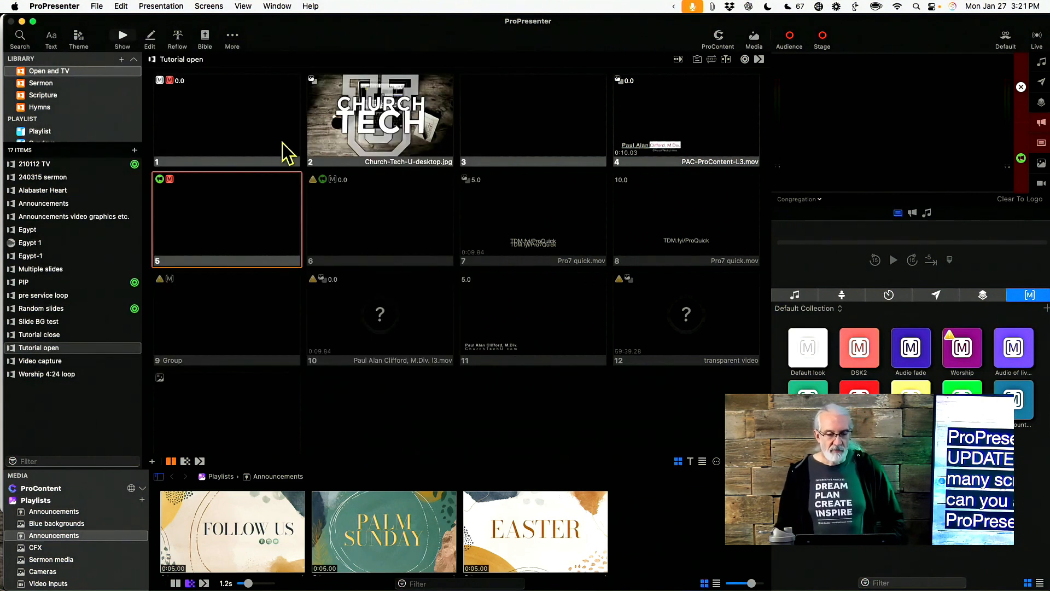
click(32, 232)
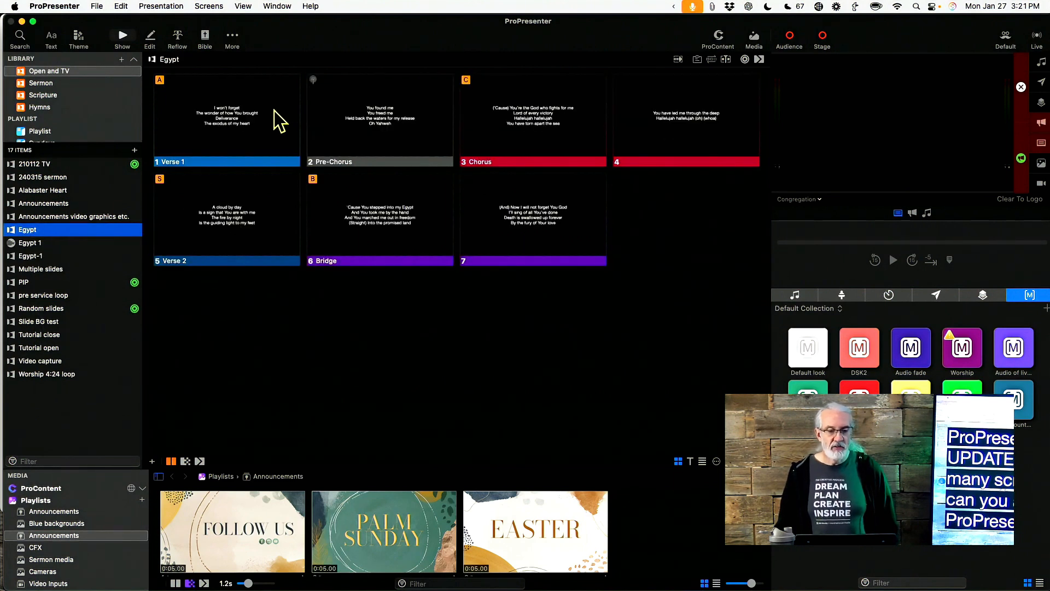
click(245, 136)
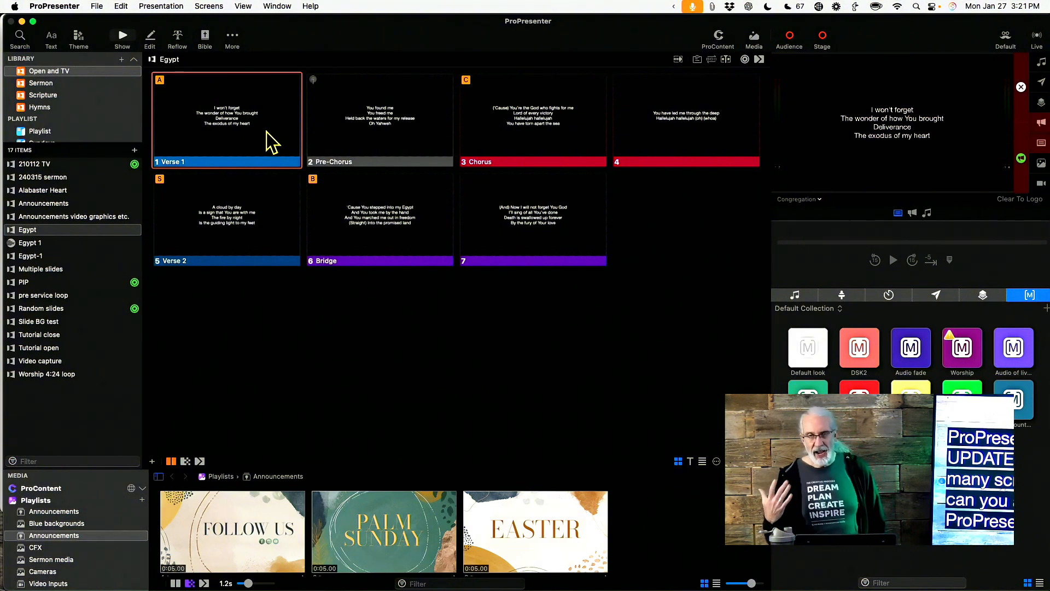
Preview the Livestream, Vertical 1, Screen 1 and Screen 2 audience outputs one after another.
click(818, 201)
click(815, 241)
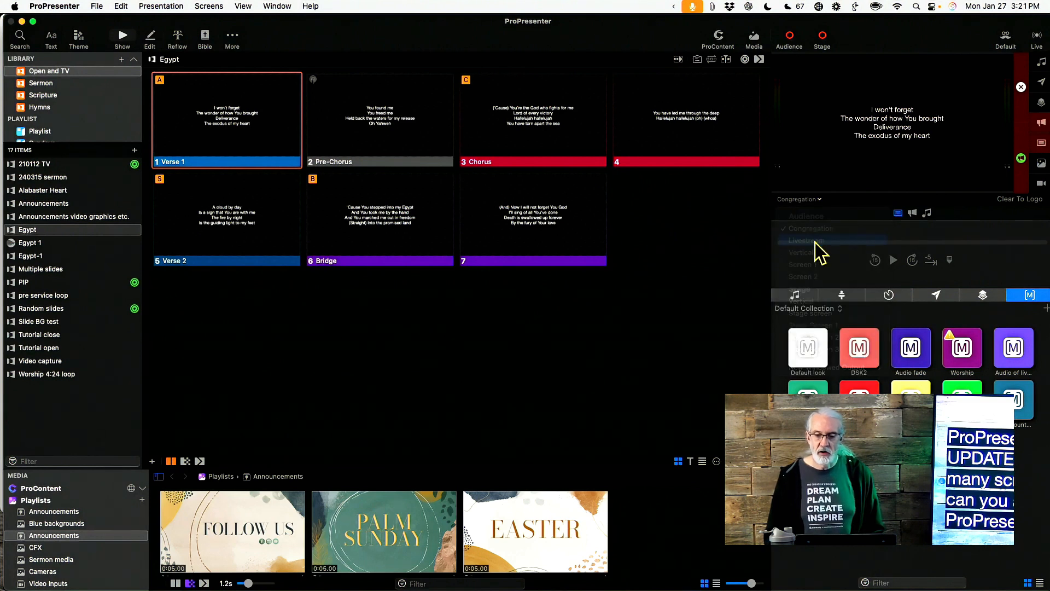
click(813, 205)
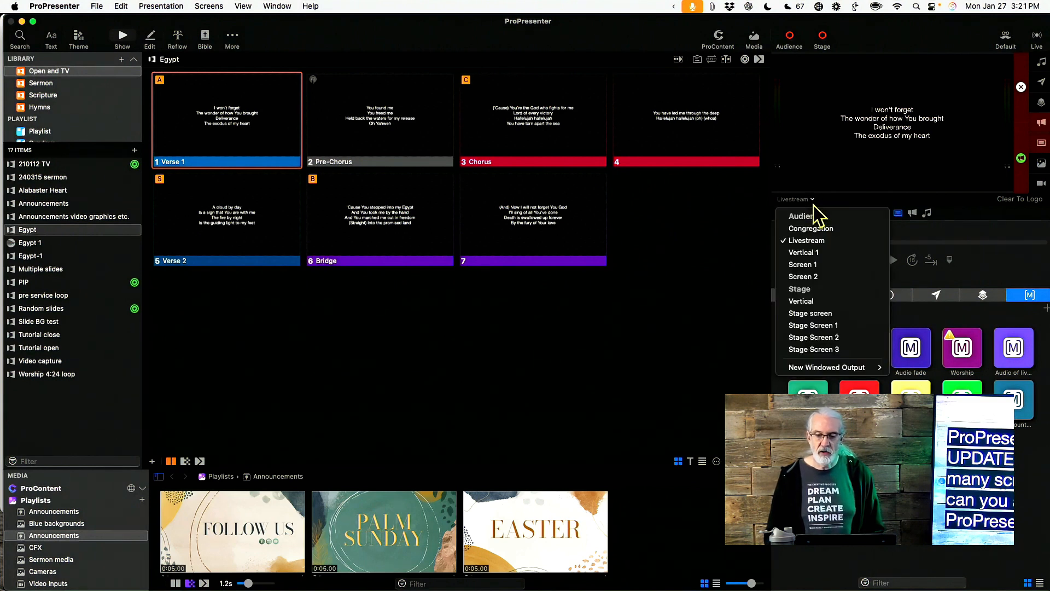
click(811, 255)
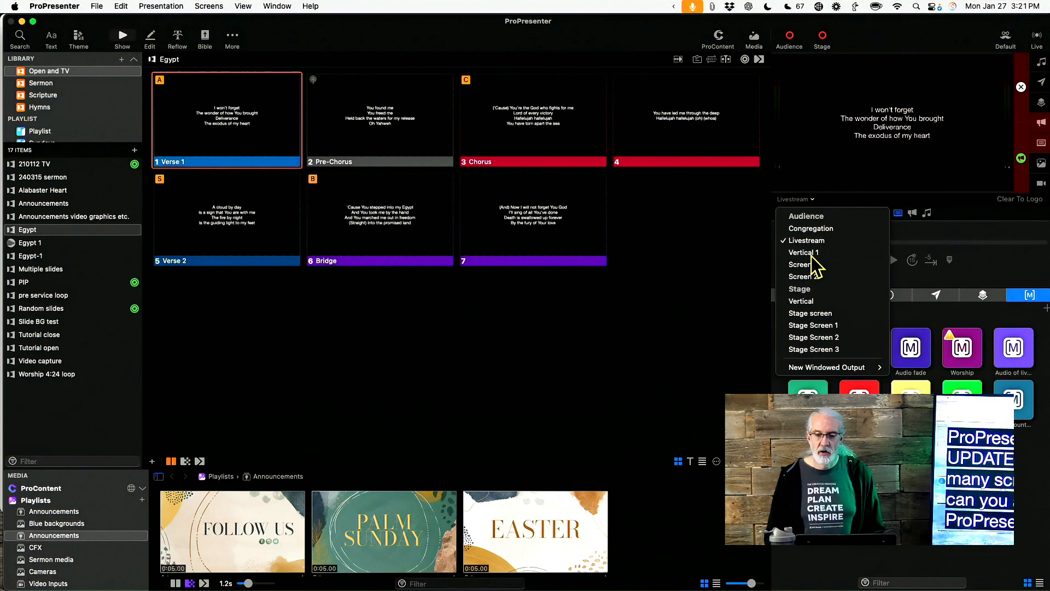
click(807, 199)
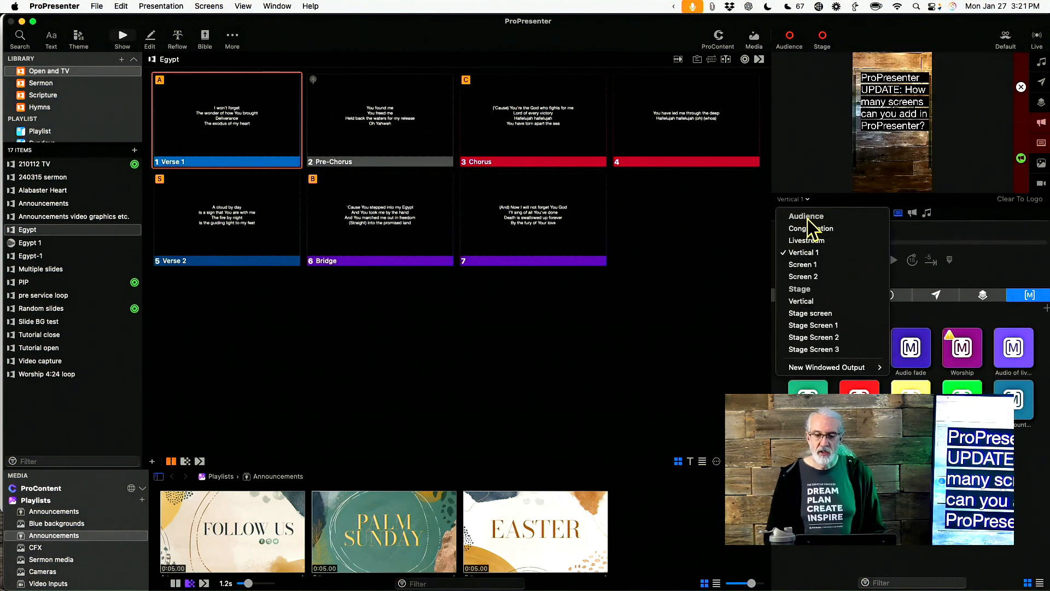
click(813, 266)
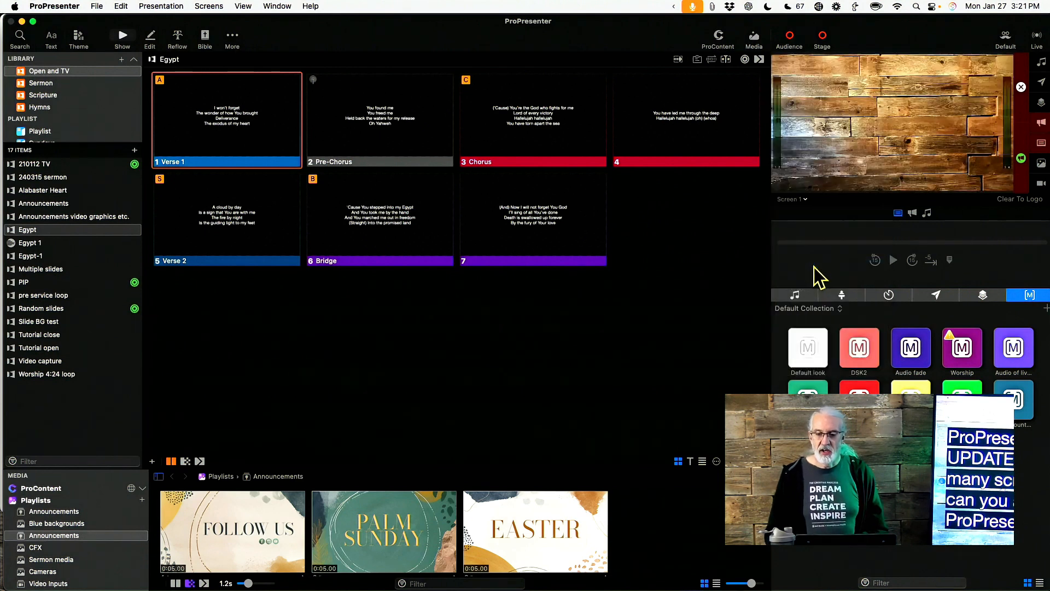
click(802, 201)
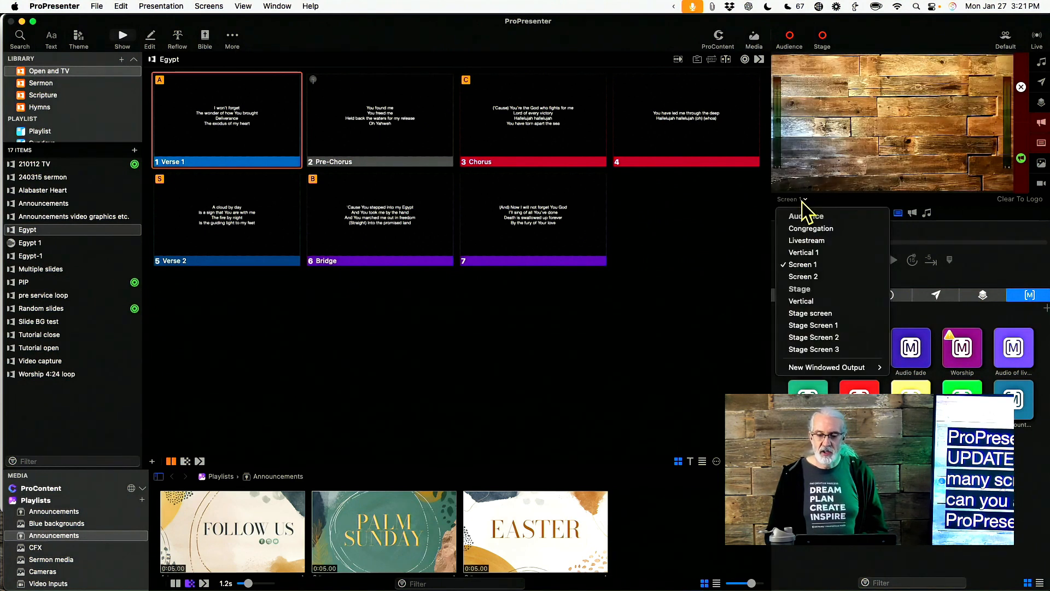
click(806, 277)
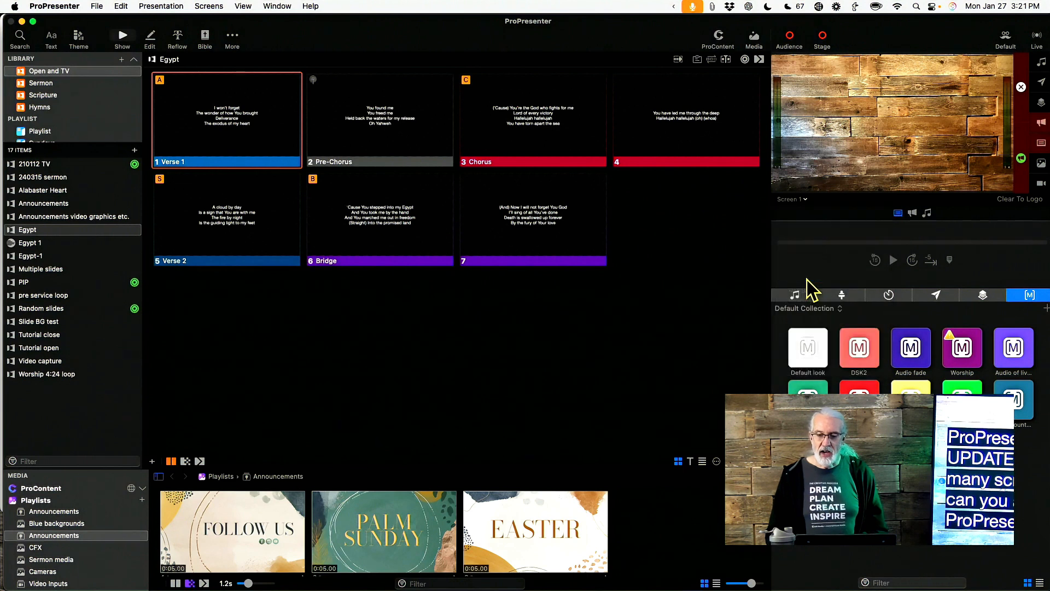
Preview the Vertical, Stage screen, Stage Screen 1, Stage Screen 2 and Stage Screen 3 stage outputs one after another.
click(805, 198)
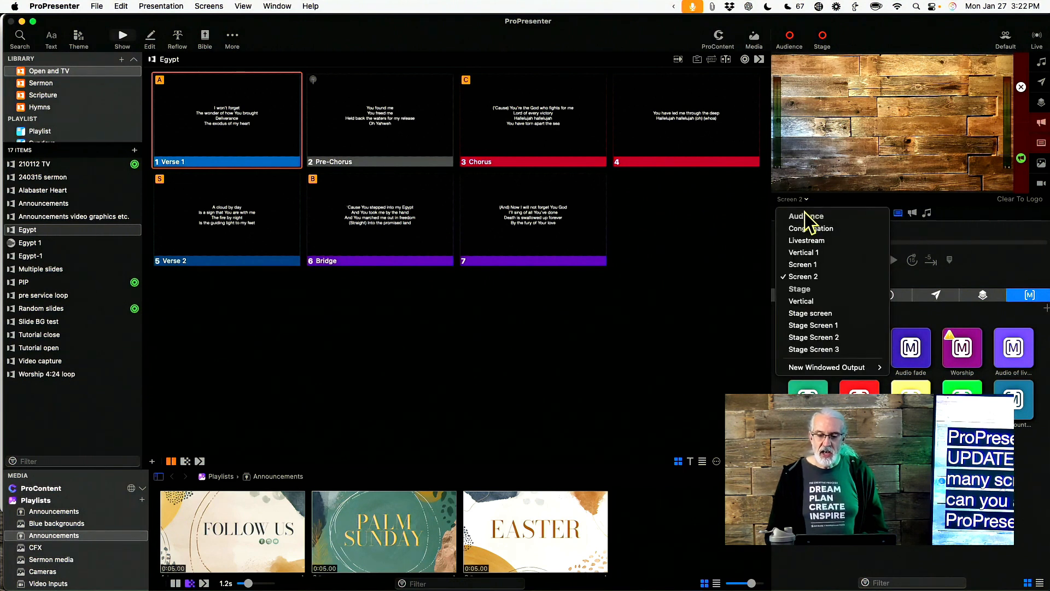
click(812, 299)
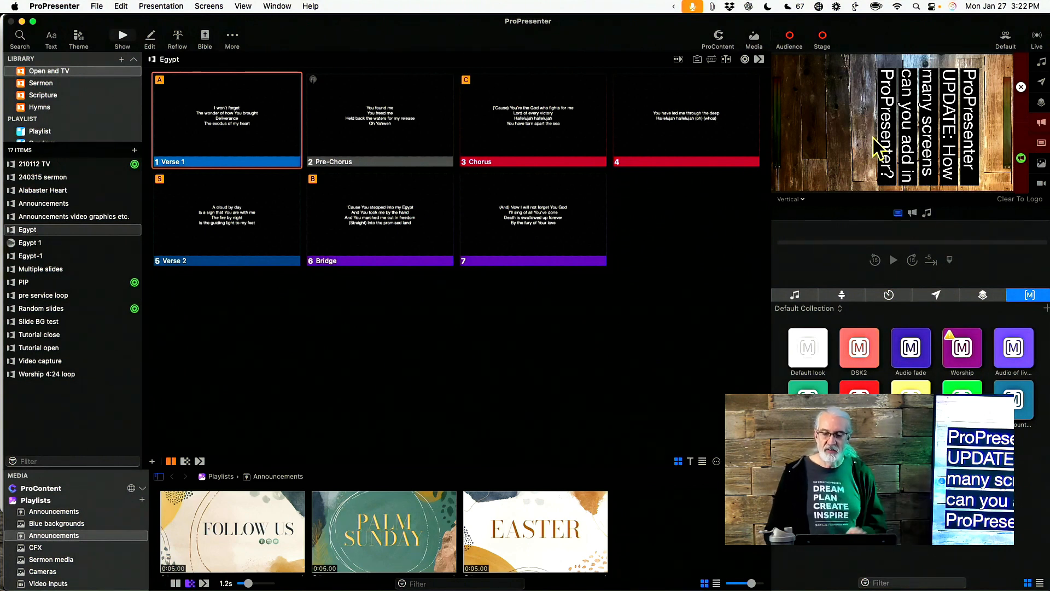
click(803, 201)
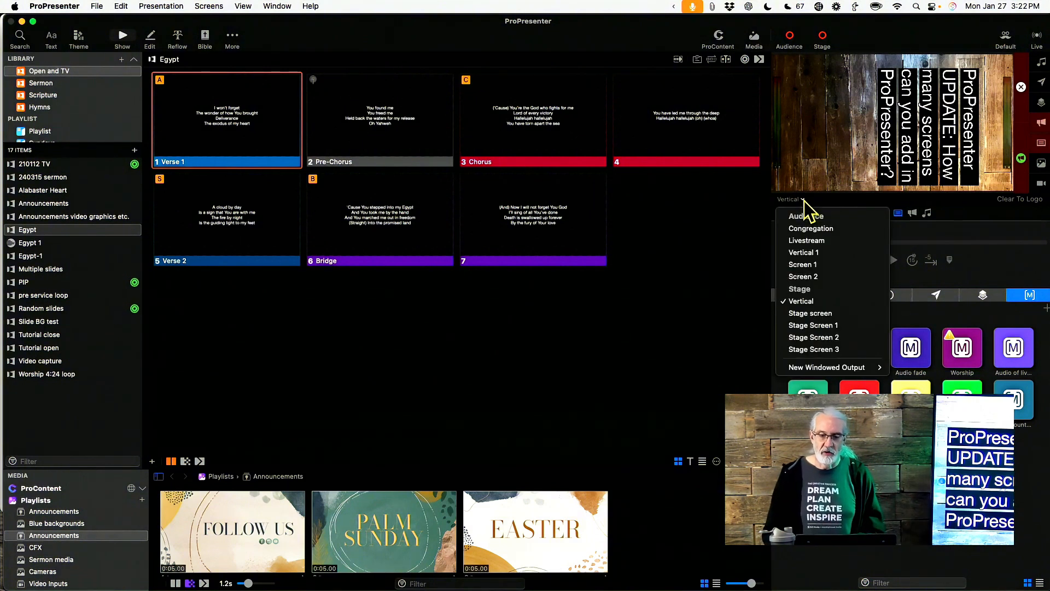
click(819, 314)
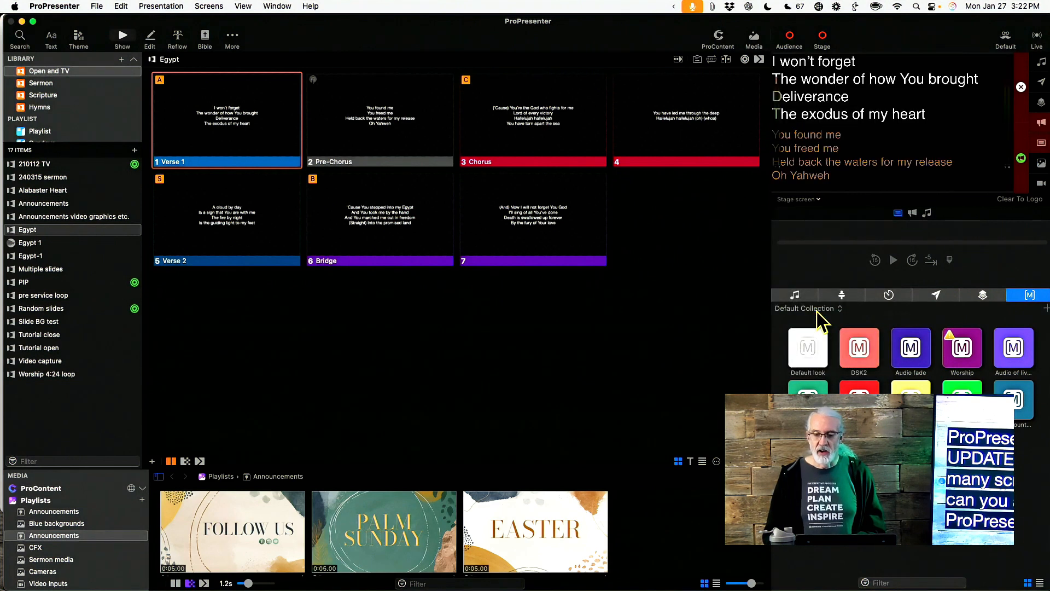
click(820, 199)
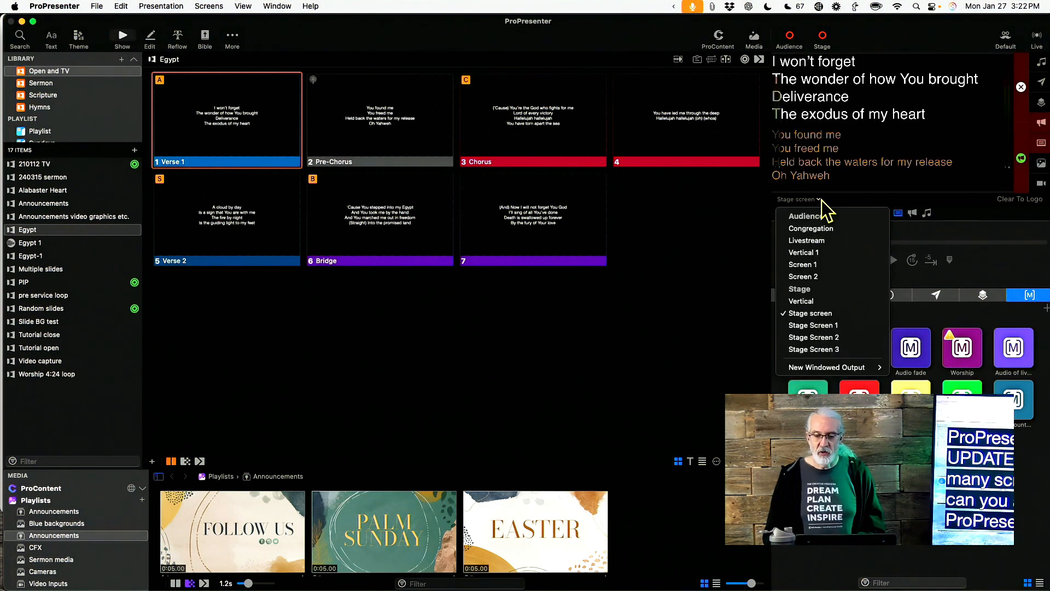
click(823, 327)
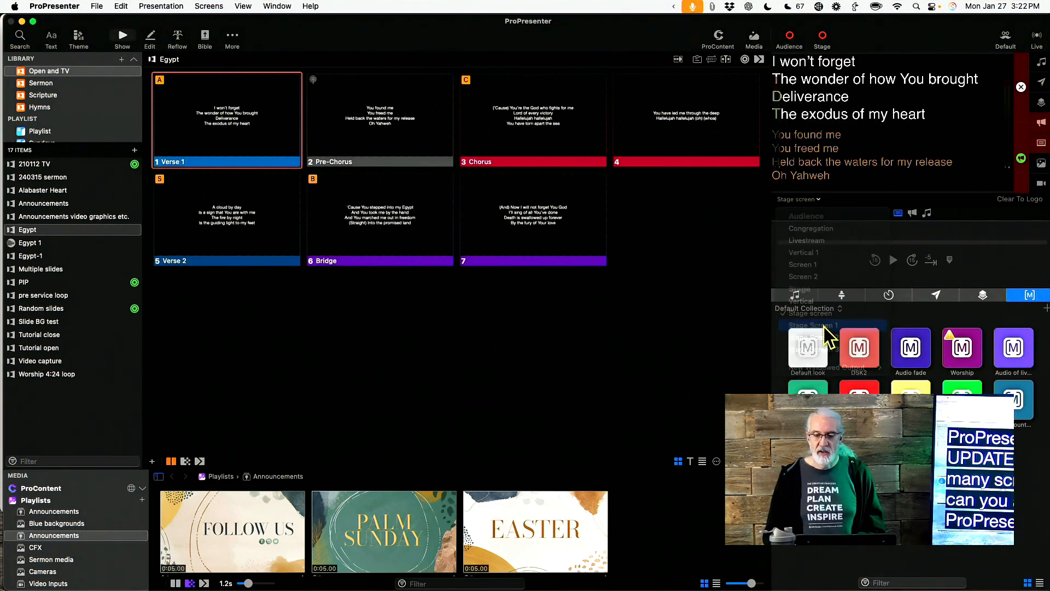
click(821, 200)
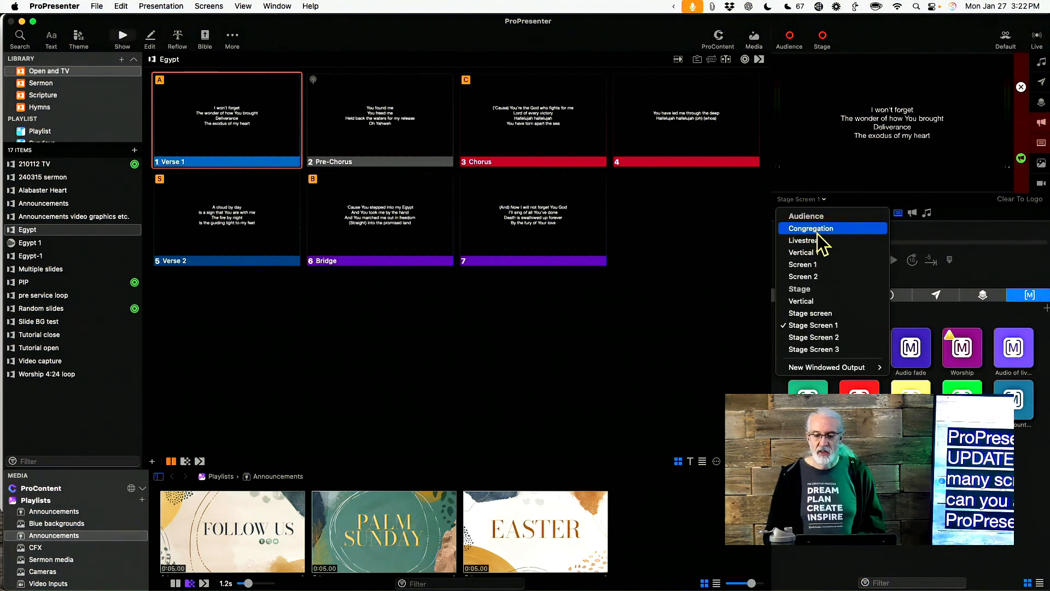
click(831, 341)
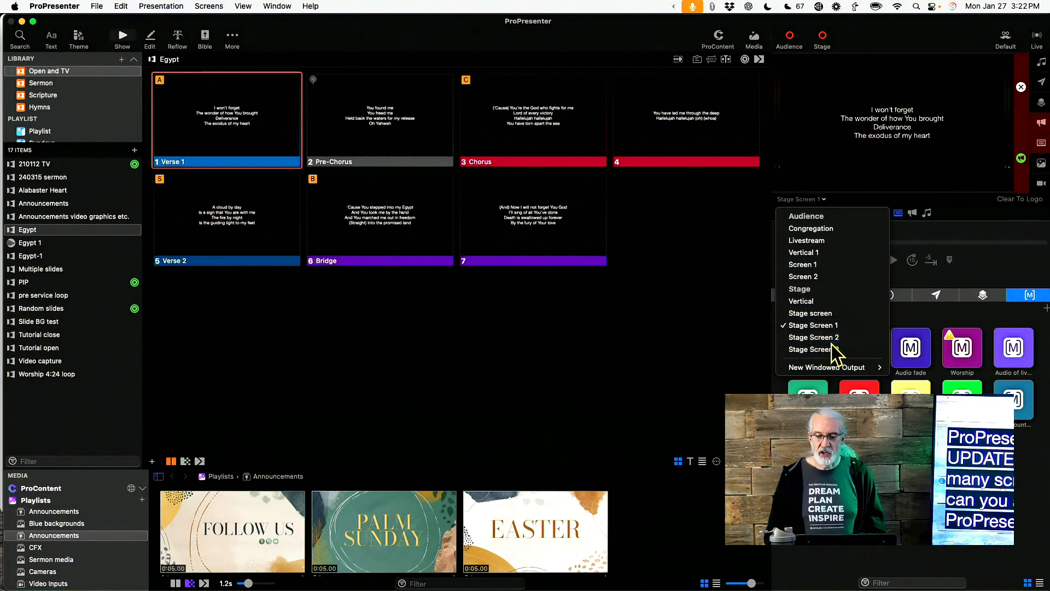
click(825, 202)
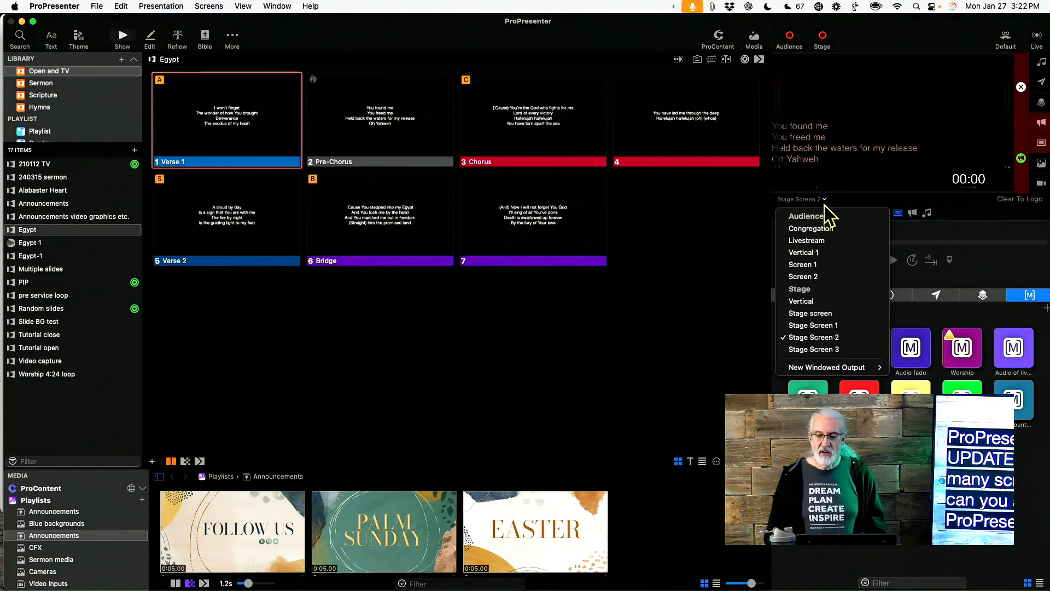
click(842, 349)
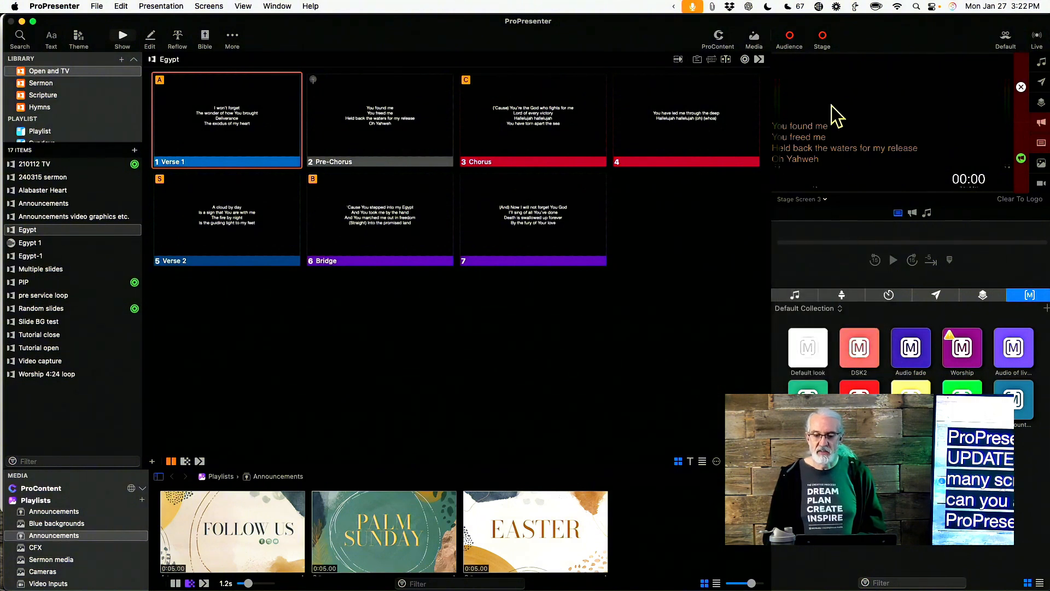